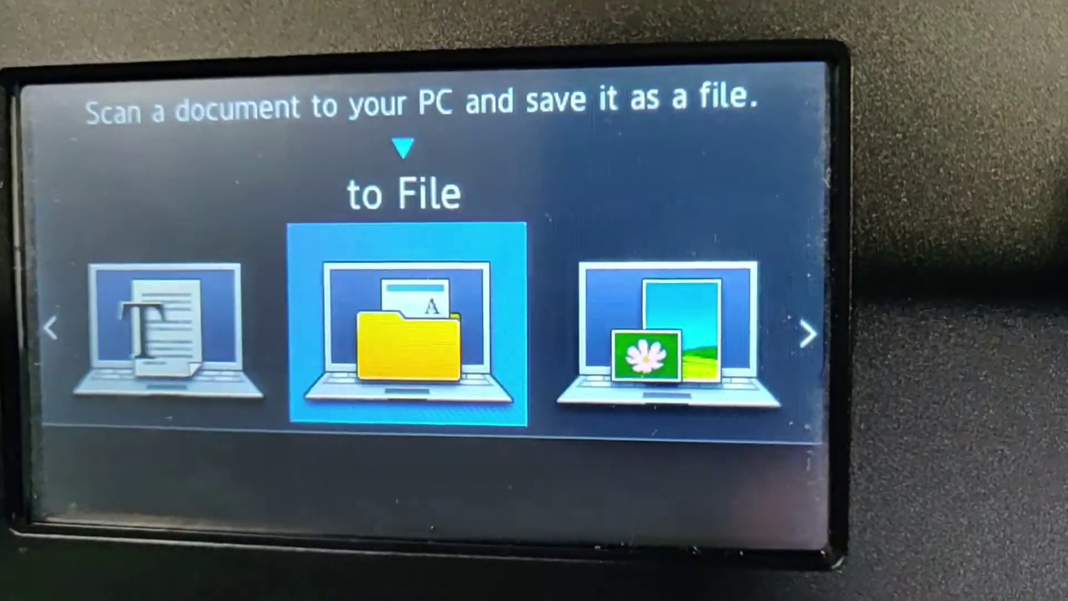
- Swipe the Scan carousel to 'to Web' and start Easy Scan to E-mail
{"action": "left_click_drag", "start_coordinate": [643, 359], "coordinate": [83, 359]}
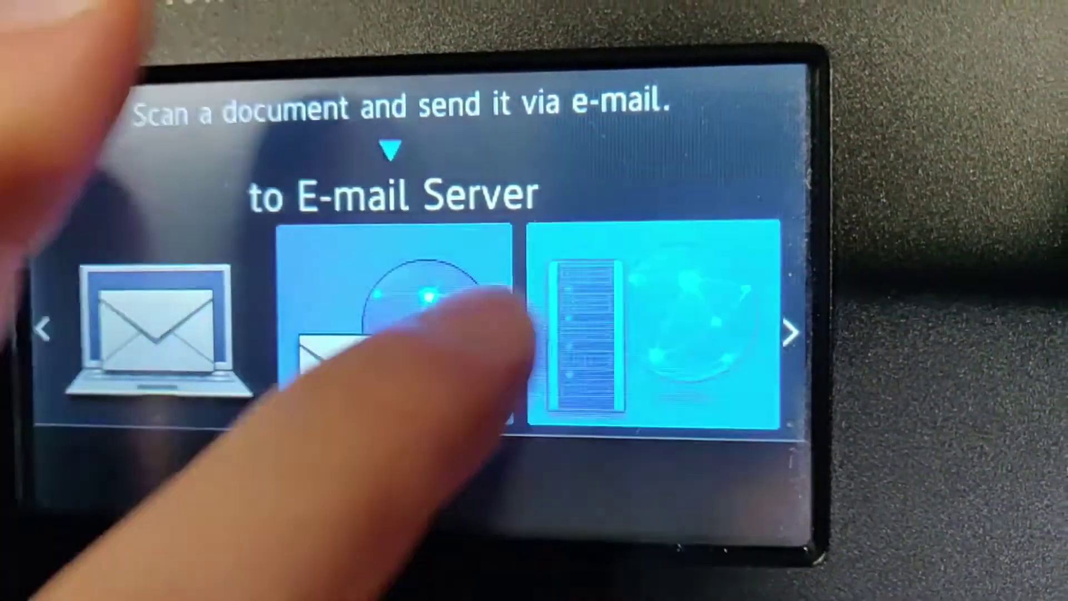
{"action": "left_click_drag", "start_coordinate": [477, 310], "coordinate": [214, 334]}
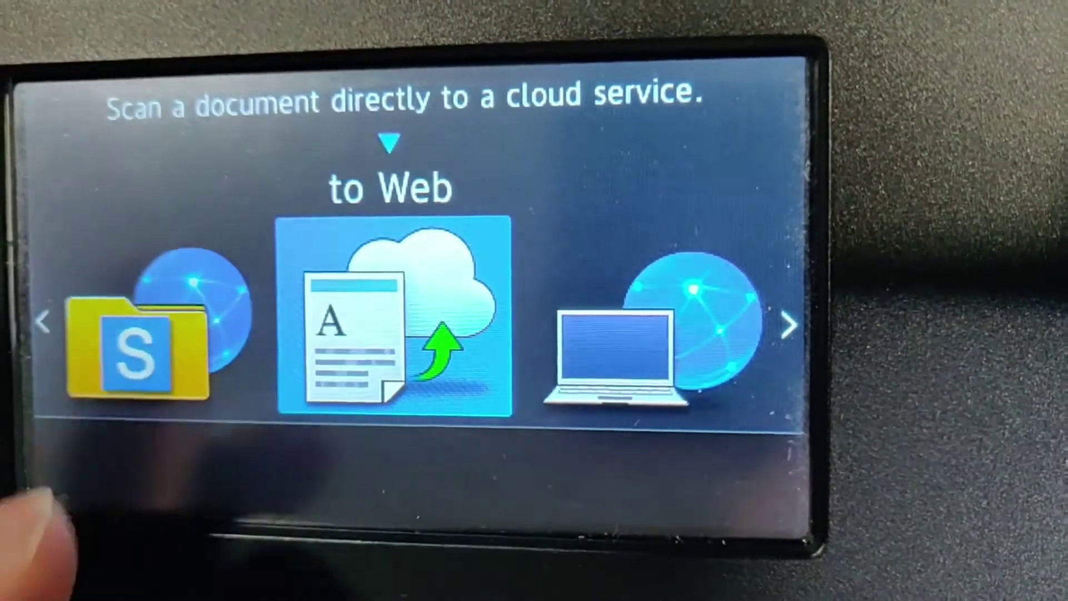
{"action": "left_click", "coordinate": [397, 315]}
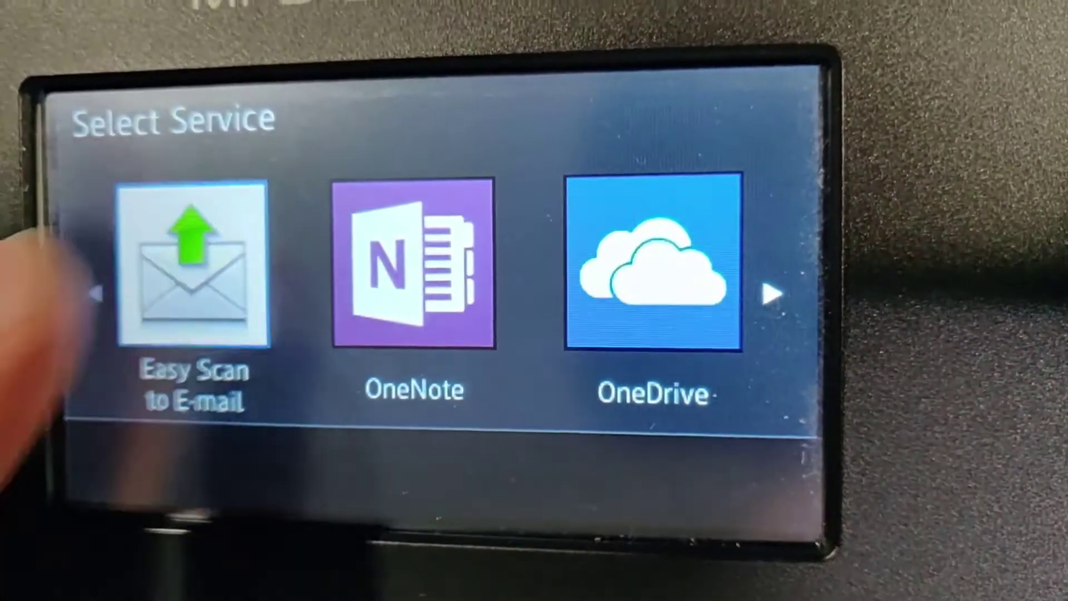
{"action": "left_click", "coordinate": [653, 262]}
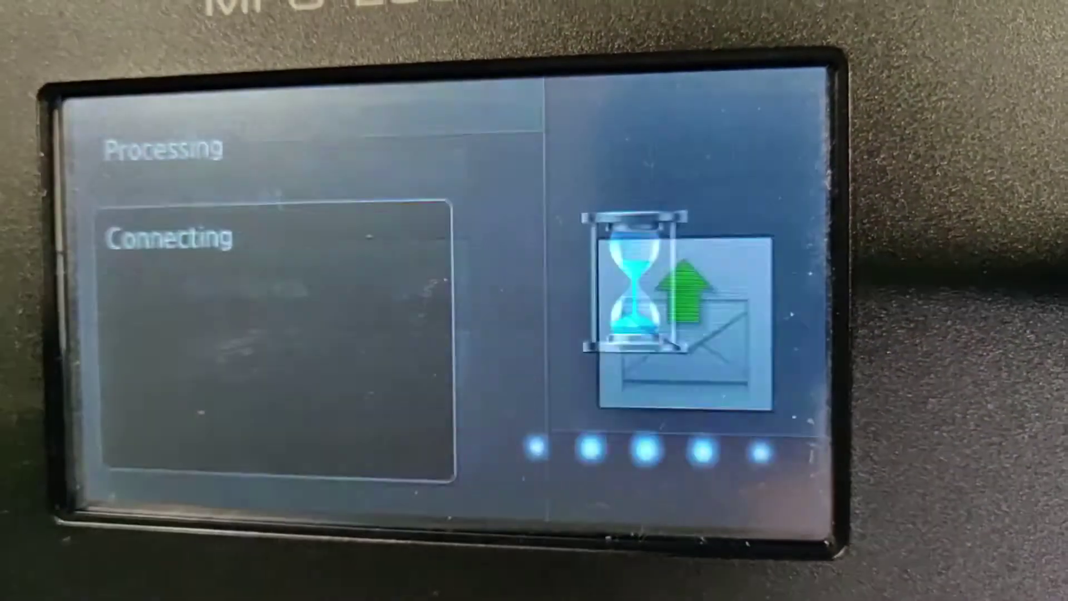
- Dismiss the Information notice and open the account e-mail address field
{"action": "left_click", "coordinate": [689, 482]}
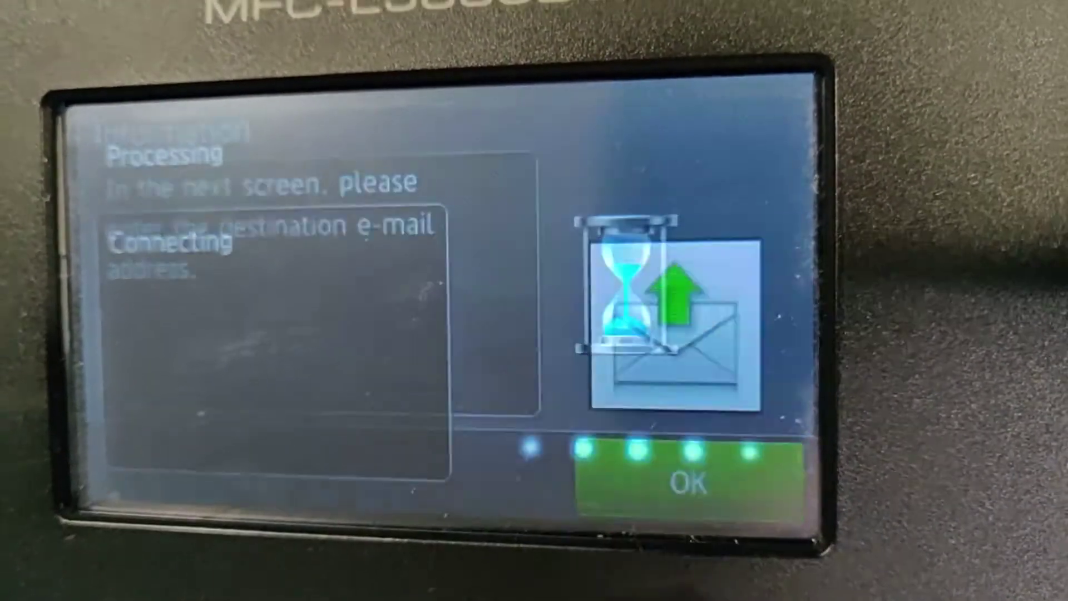
{"action": "left_click", "coordinate": [653, 409]}
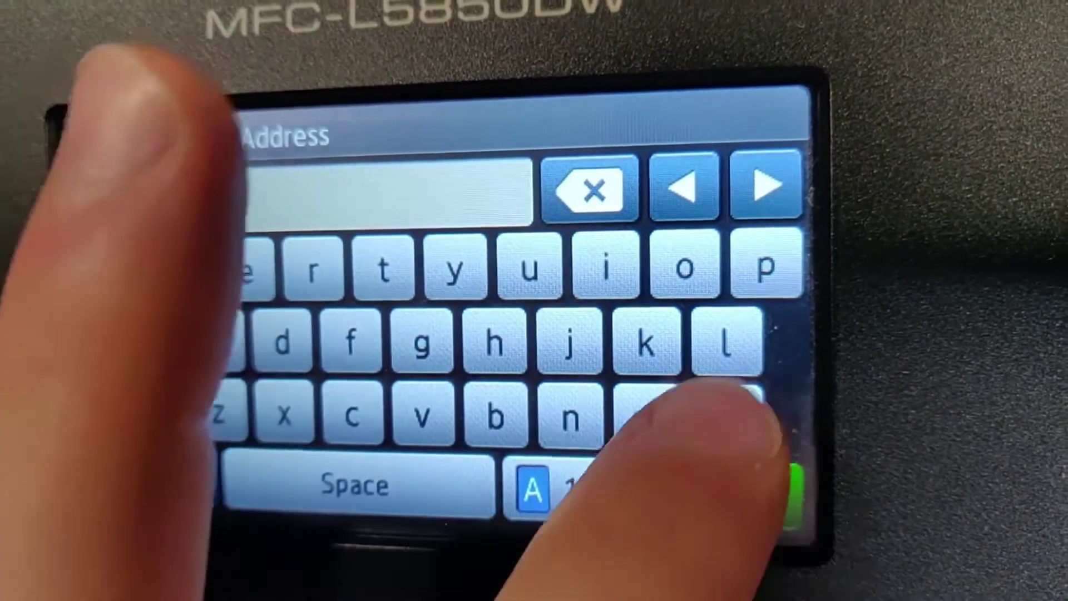
- Add the at sign and the domain name to the account's e-mail address
{"action": "left_click", "coordinate": [728, 421]}
{"action": "type", "text": "@b"}
{"action": "left_click", "coordinate": [495, 417]}
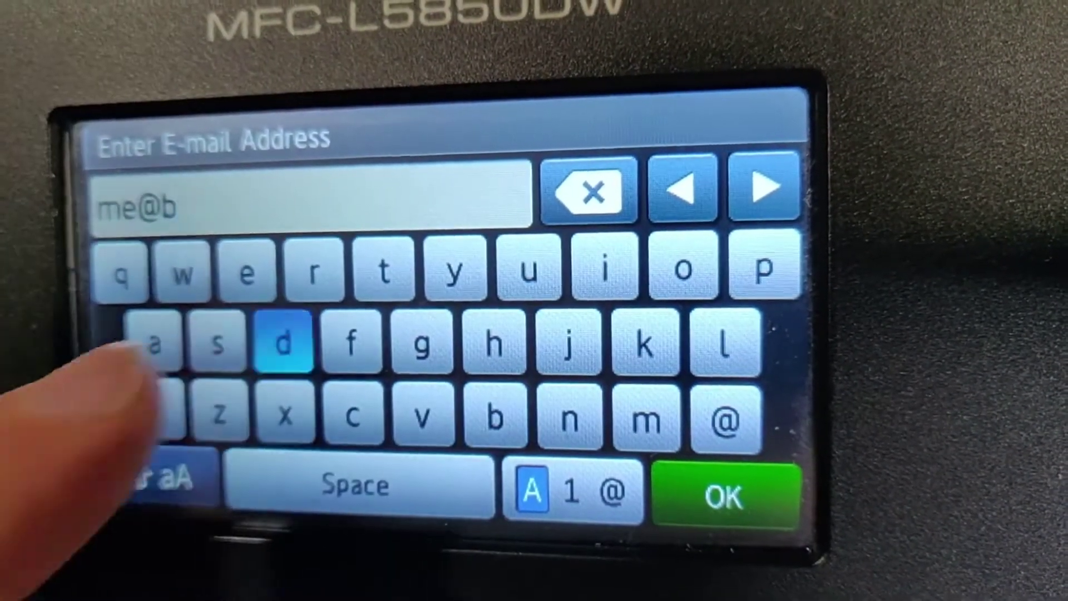
{"action": "left_click", "coordinate": [283, 341]}
{"action": "left_click", "coordinate": [494, 344]}
{"action": "left_click", "coordinate": [158, 346]}
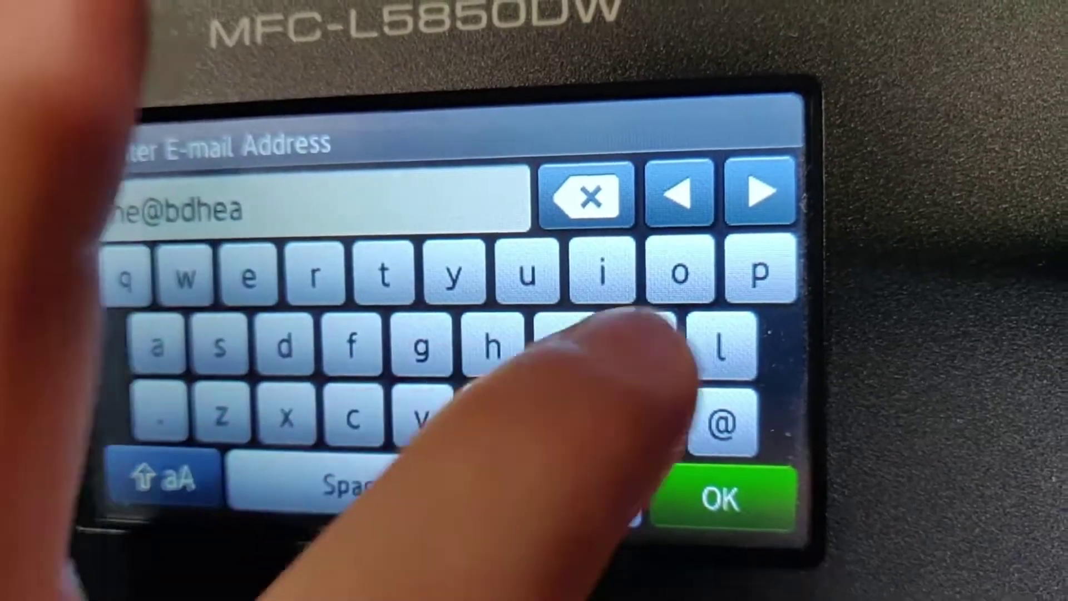
{"action": "left_click", "coordinate": [722, 351]}
{"action": "left_click", "coordinate": [384, 278]}
{"action": "left_click", "coordinate": [495, 349]}
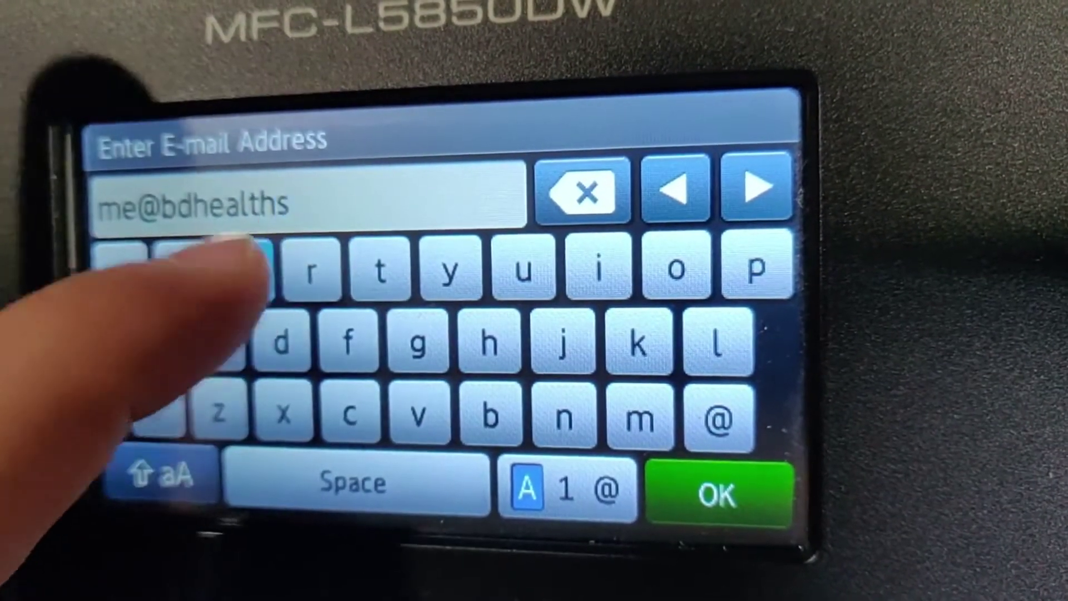
{"action": "left_click", "coordinate": [419, 417]}
{"action": "left_click", "coordinate": [599, 269]}
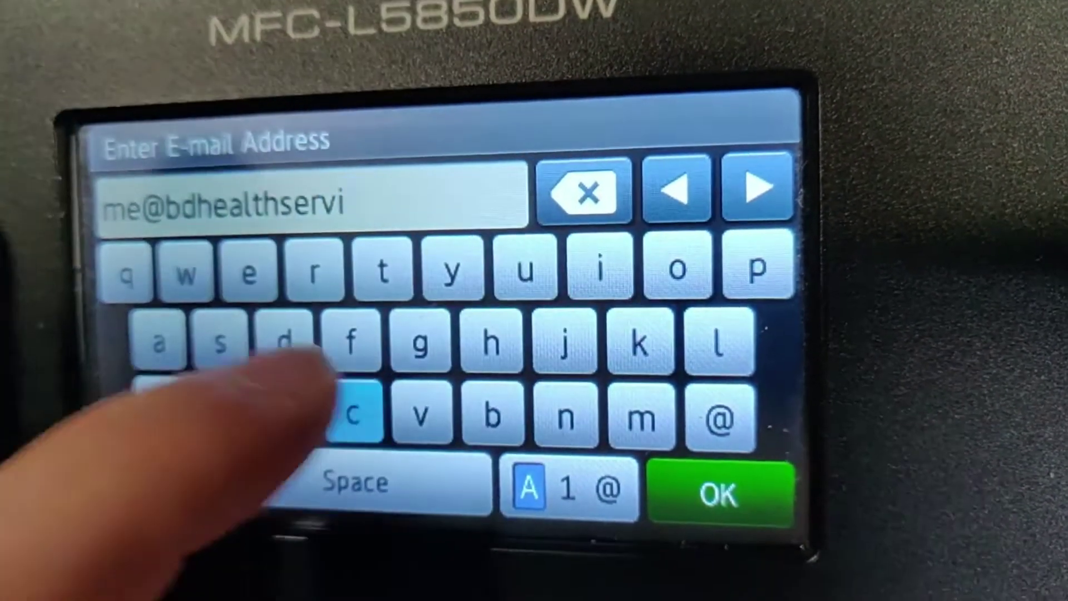
- Finish the address with the dot and domain ending, then confirm it
{"action": "left_click", "coordinate": [161, 409]}
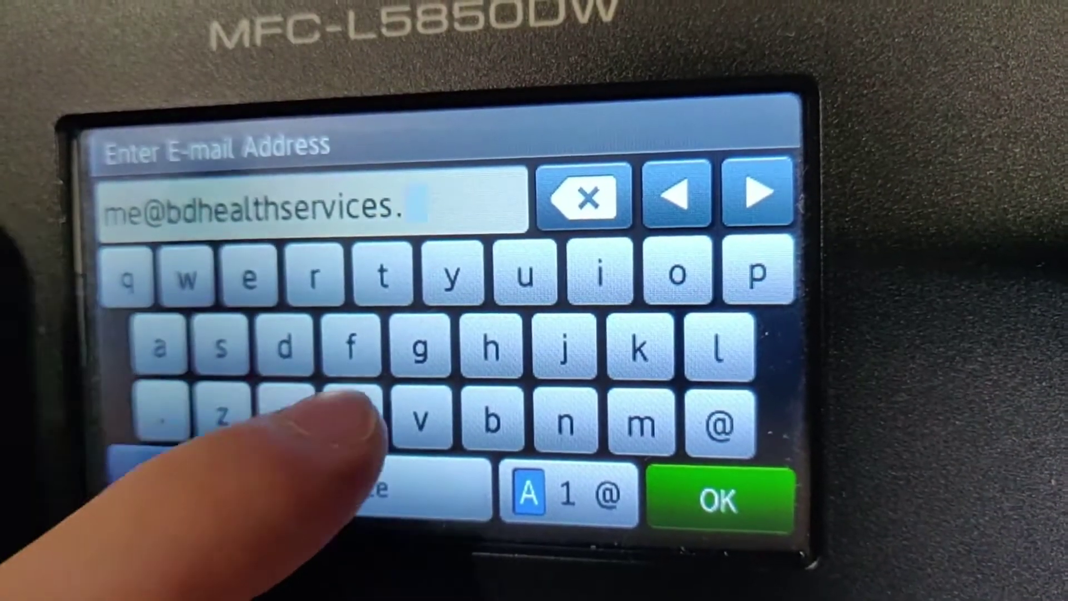
{"action": "left_click", "coordinate": [352, 415]}
{"action": "left_click", "coordinate": [676, 271]}
{"action": "left_click", "coordinate": [639, 421]}
{"action": "type", "text": "com"}
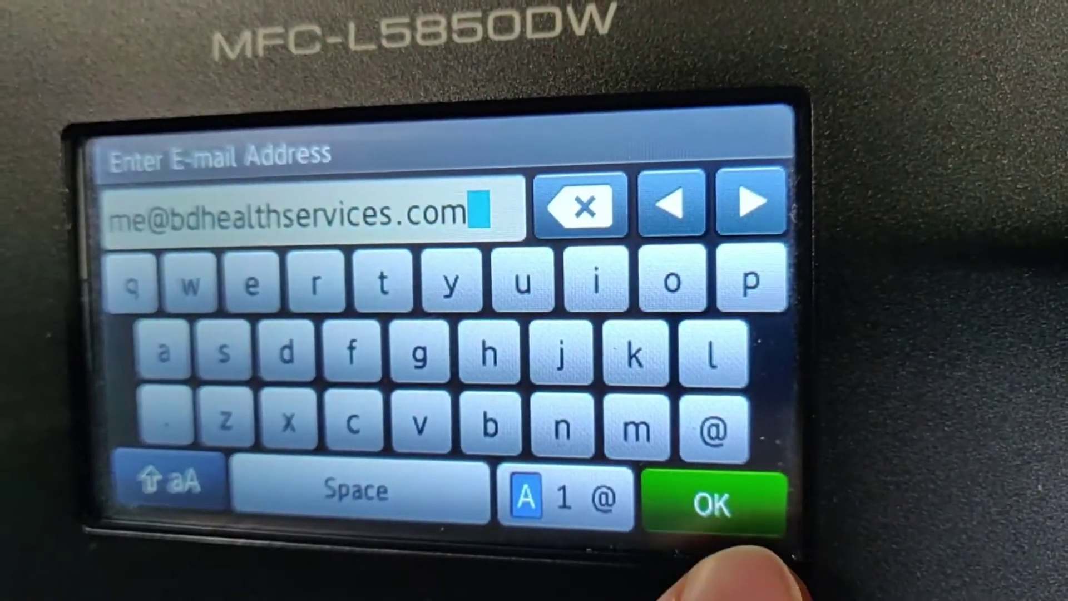
{"action": "left_click", "coordinate": [719, 498]}
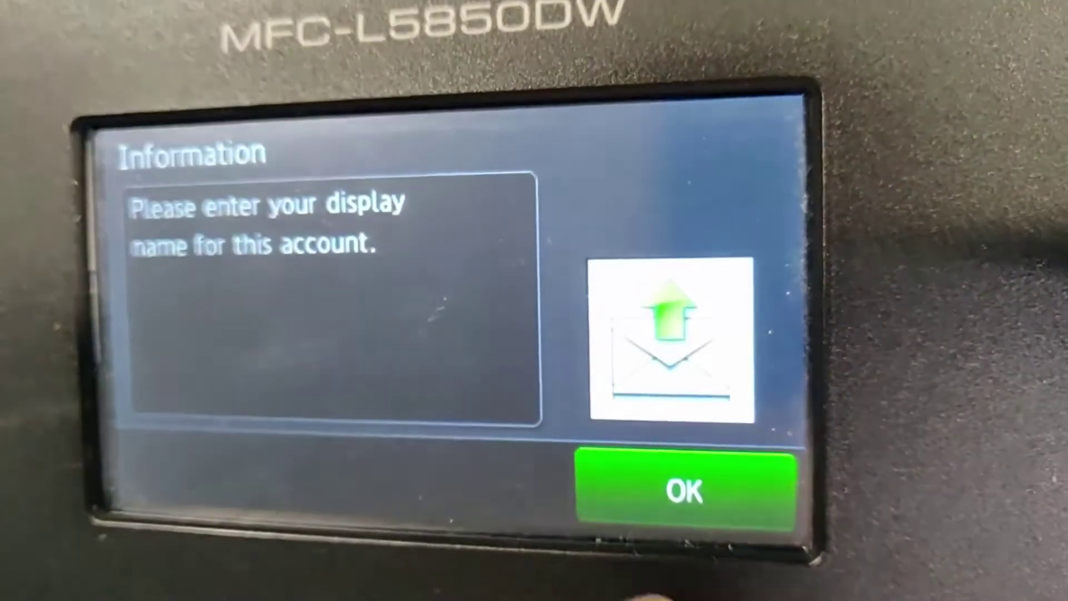
- Dismiss the display name note and type the account's display name
{"action": "left_click", "coordinate": [634, 489]}
{"action": "left_click", "coordinate": [455, 276]}
{"action": "left_click", "coordinate": [670, 276]}
{"action": "left_click", "coordinate": [522, 275]}
{"action": "left_click", "coordinate": [315, 277]}
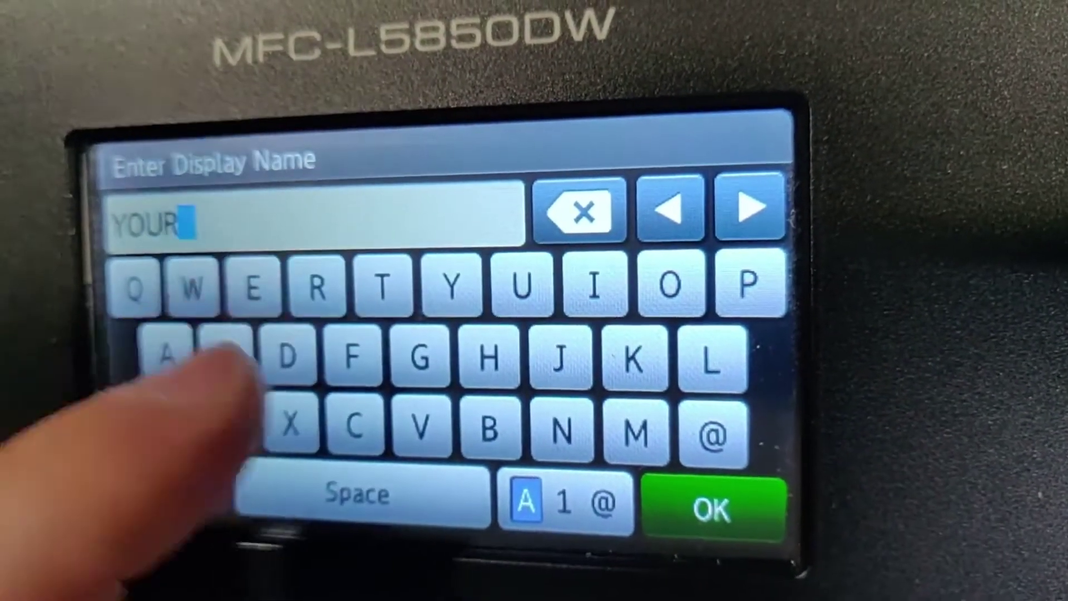
{"action": "left_click", "coordinate": [560, 428]}
{"action": "left_click", "coordinate": [168, 353]}
{"action": "left_click", "coordinate": [636, 430]}
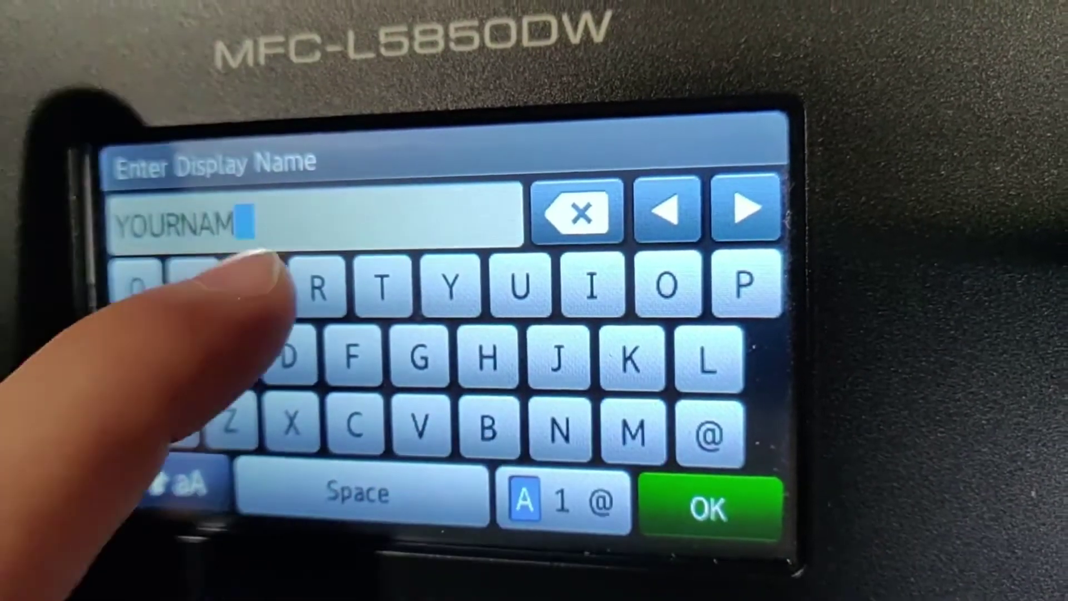
{"action": "left_click", "coordinate": [254, 286]}
- Confirm the display name, choose No for the PIN code, and accept registration
{"action": "left_click", "coordinate": [710, 501]}
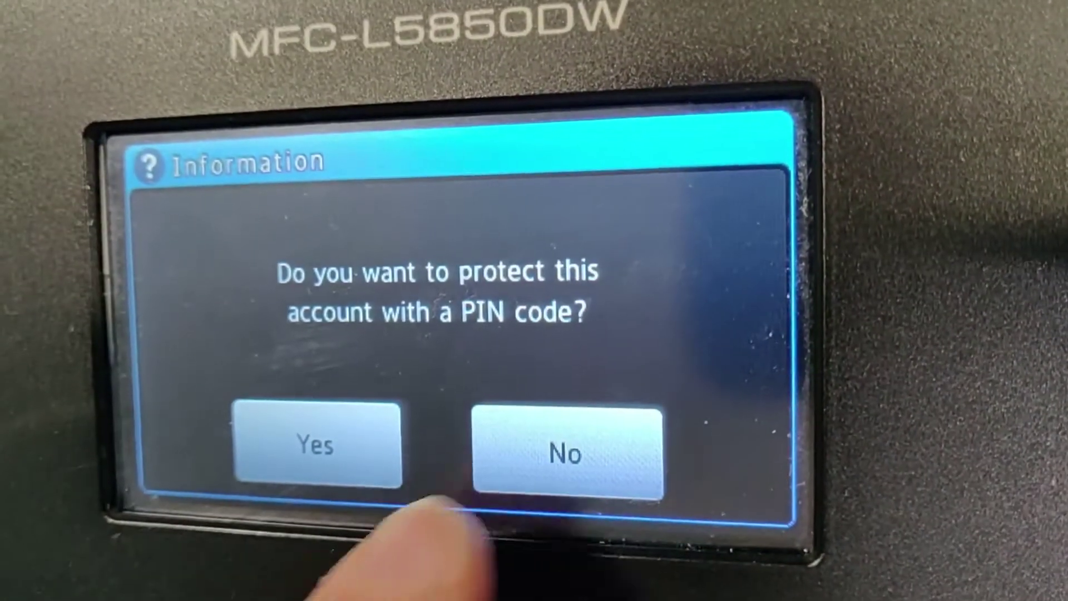
{"action": "left_click", "coordinate": [567, 453]}
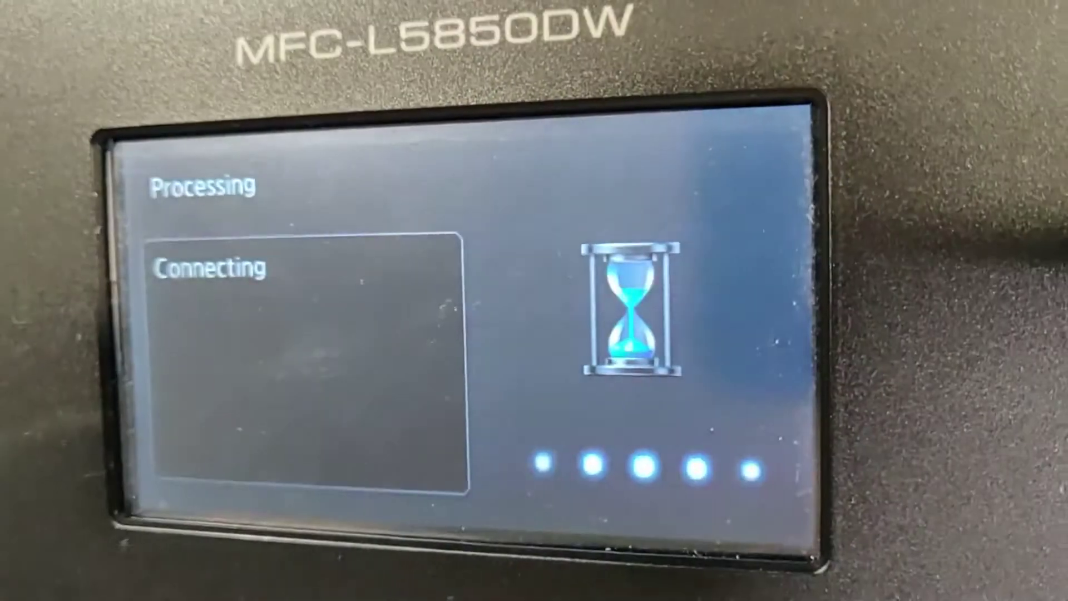
{"action": "left_click", "coordinate": [696, 493]}
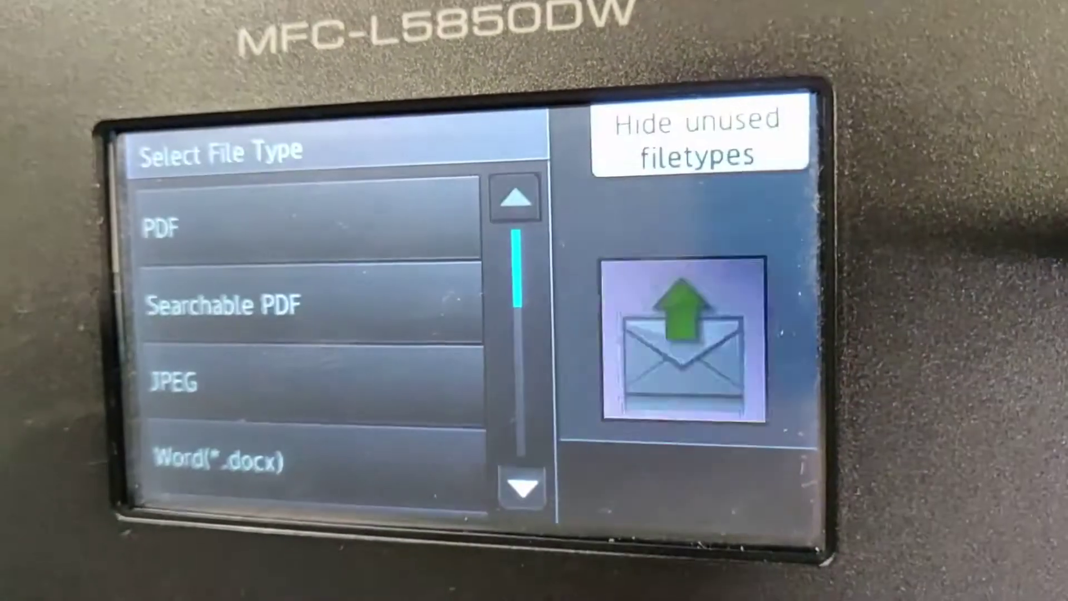
- Choose PDF, keep the default scan settings, and start scanning the loaded document
{"action": "left_click", "coordinate": [167, 224]}
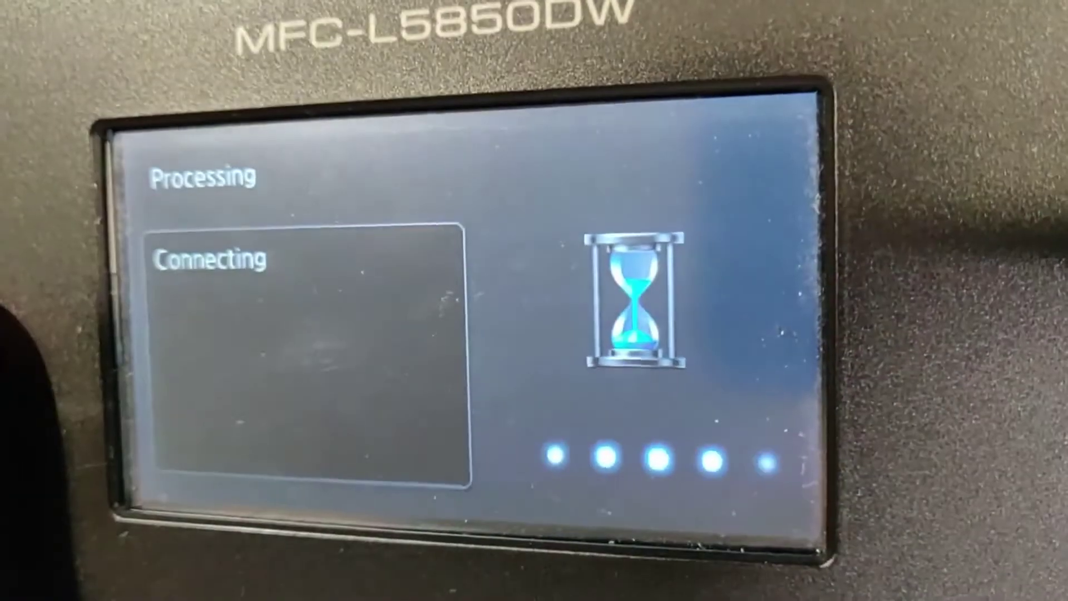
{"action": "scroll", "coordinate": [178, 251], "scroll_direction": "down", "scroll_amount": 2}
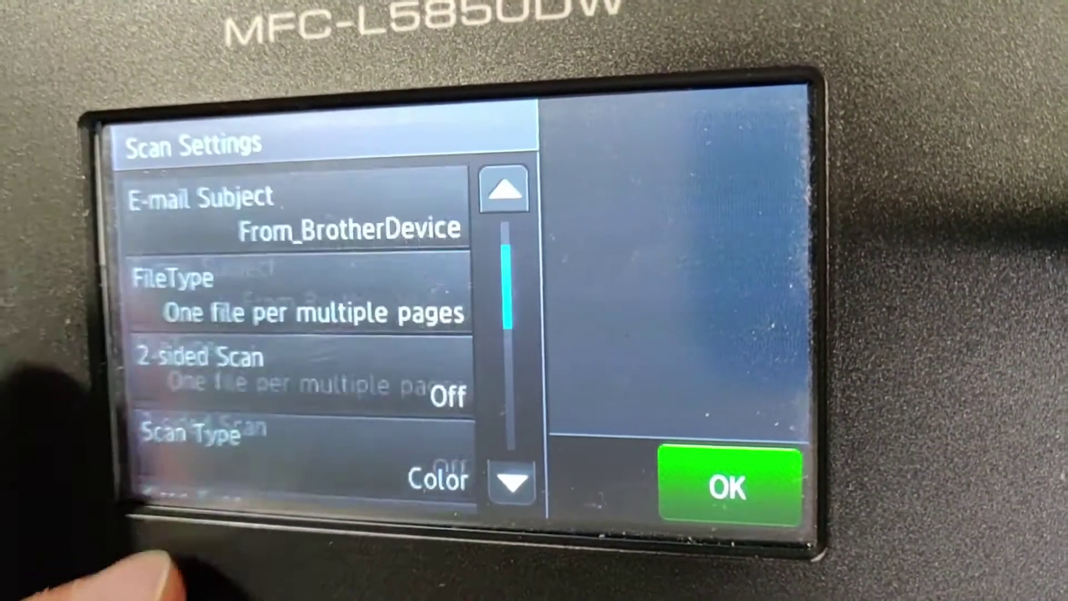
{"action": "scroll", "coordinate": [242, 250], "scroll_direction": "up", "scroll_amount": 2}
{"action": "left_click", "coordinate": [726, 476]}
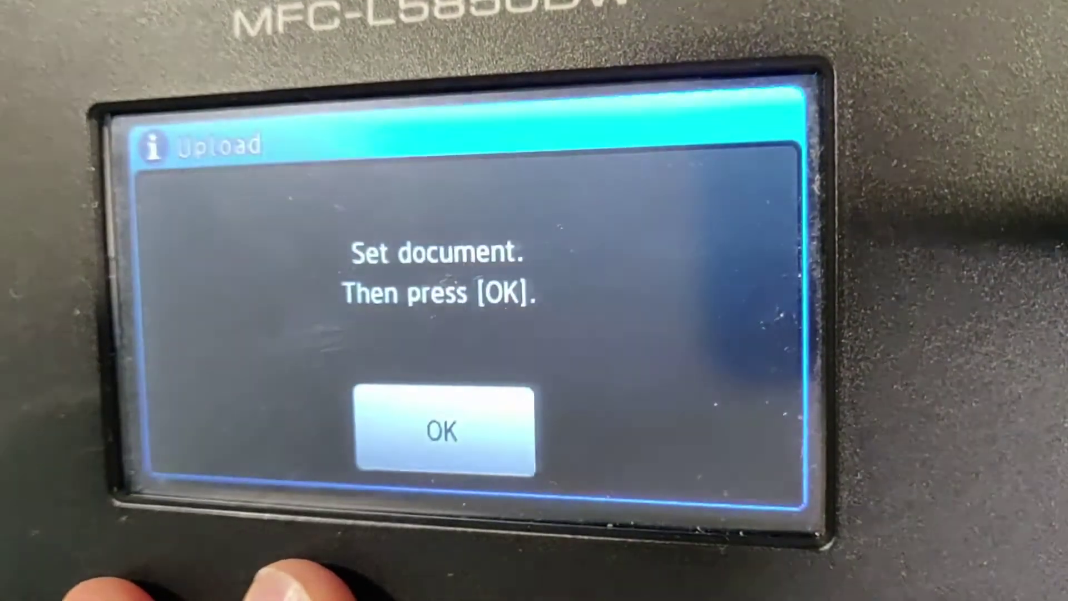
{"action": "left_click", "coordinate": [443, 431]}
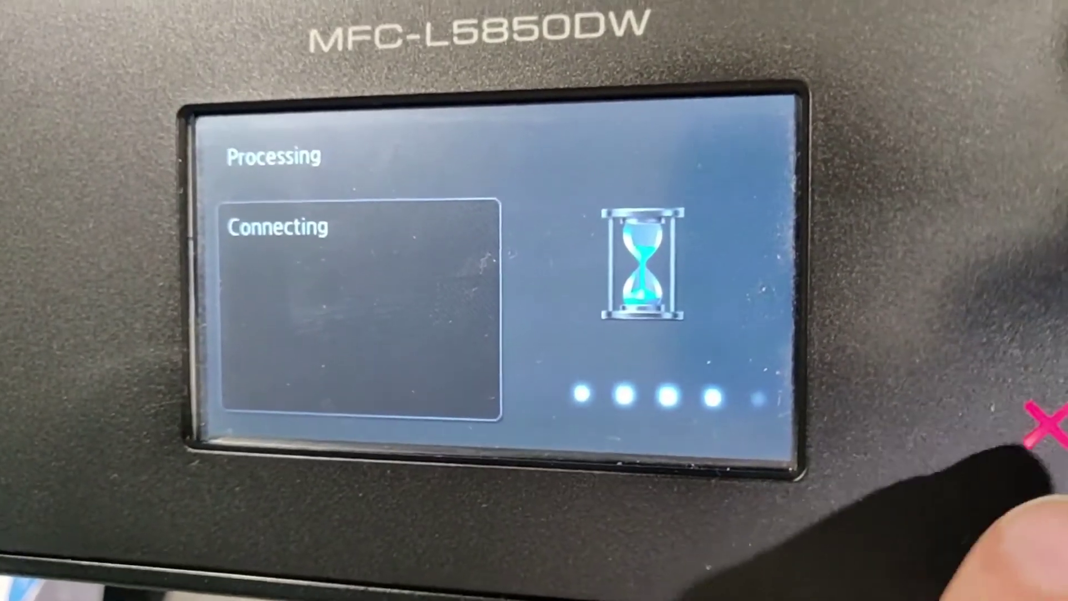
- Return Home, reopen Scan 'to Web', and select the newly registered account
{"action": "left_click", "coordinate": [1033, 414]}
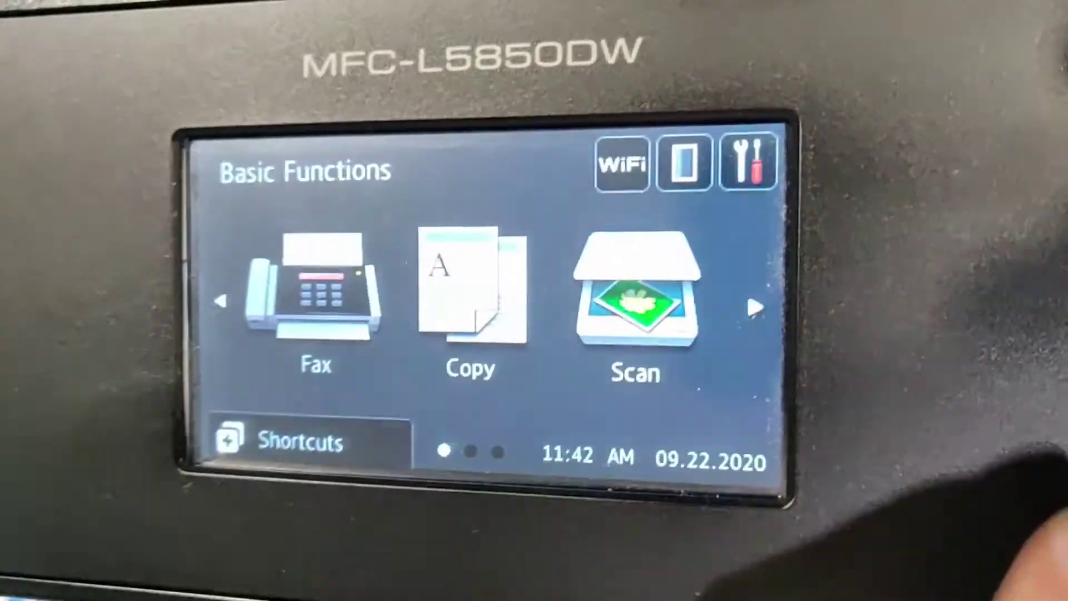
{"action": "left_click", "coordinate": [639, 288]}
{"action": "left_click_drag", "start_coordinate": [627, 287], "coordinate": [334, 350]}
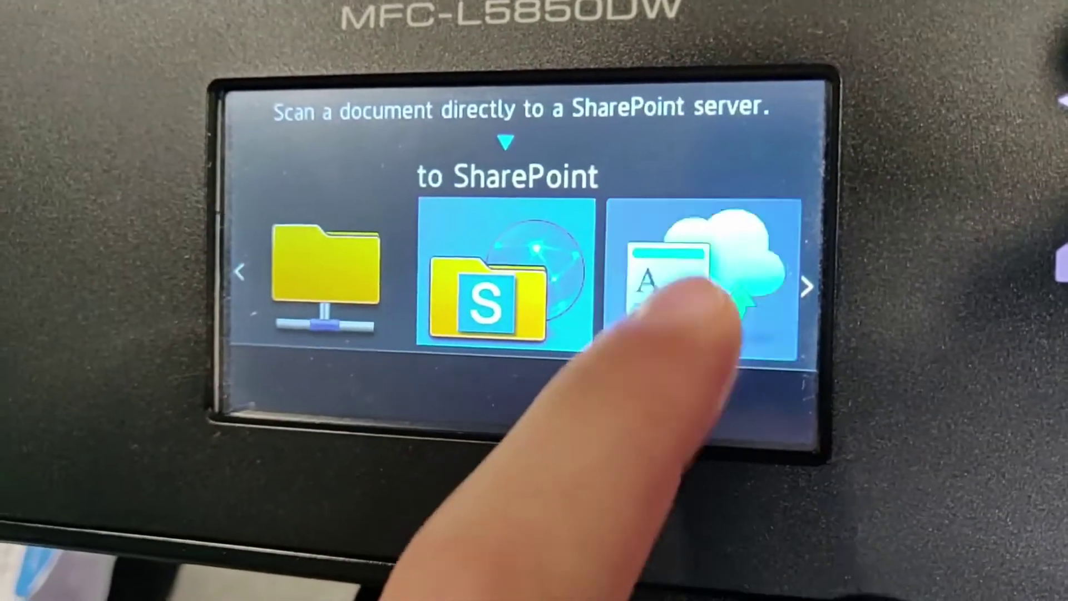
{"action": "left_click_drag", "start_coordinate": [709, 292], "coordinate": [476, 334]}
{"action": "left_click", "coordinate": [477, 334]}
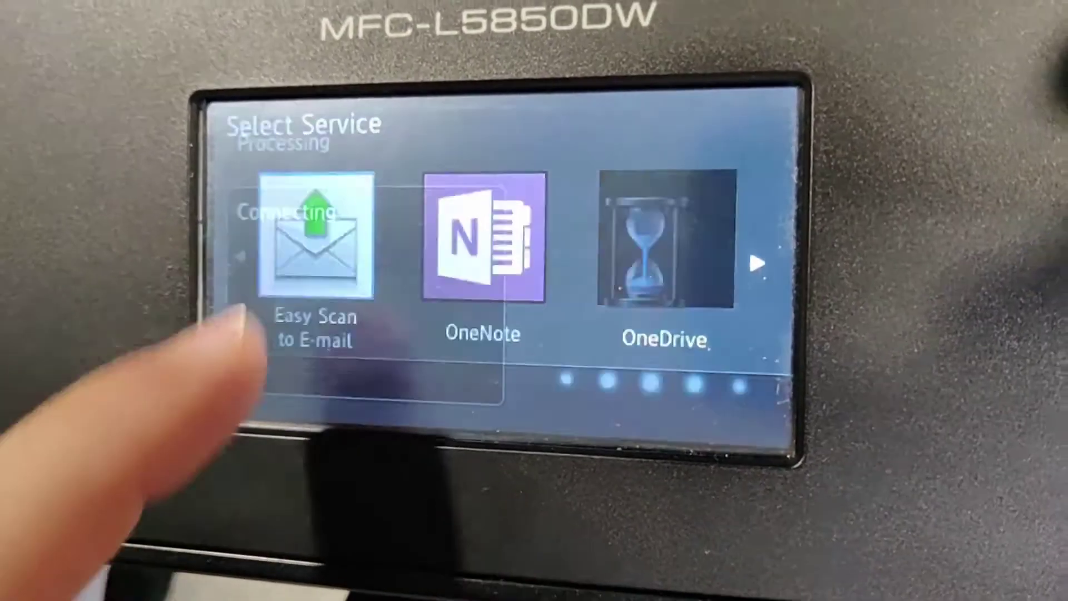
{"action": "mouse_move", "coordinate": [239, 322]}
{"action": "left_mouse_down"}
{"action": "mouse_move", "coordinate": [276, 216]}
{"action": "mouse_move", "coordinate": [200, 288]}
{"action": "left_mouse_up"}
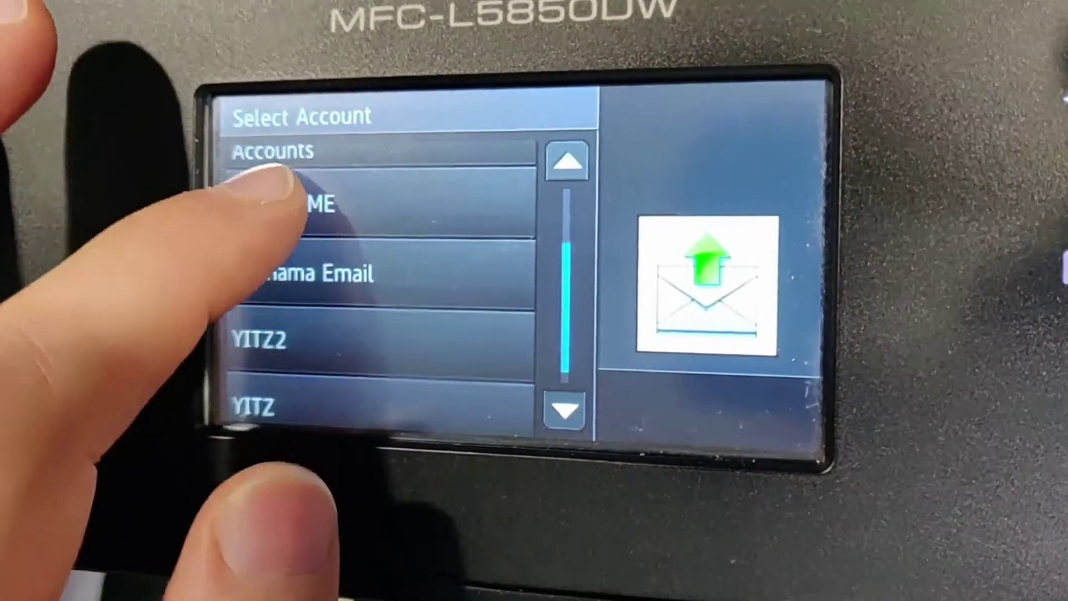
{"action": "left_click", "coordinate": [251, 321]}
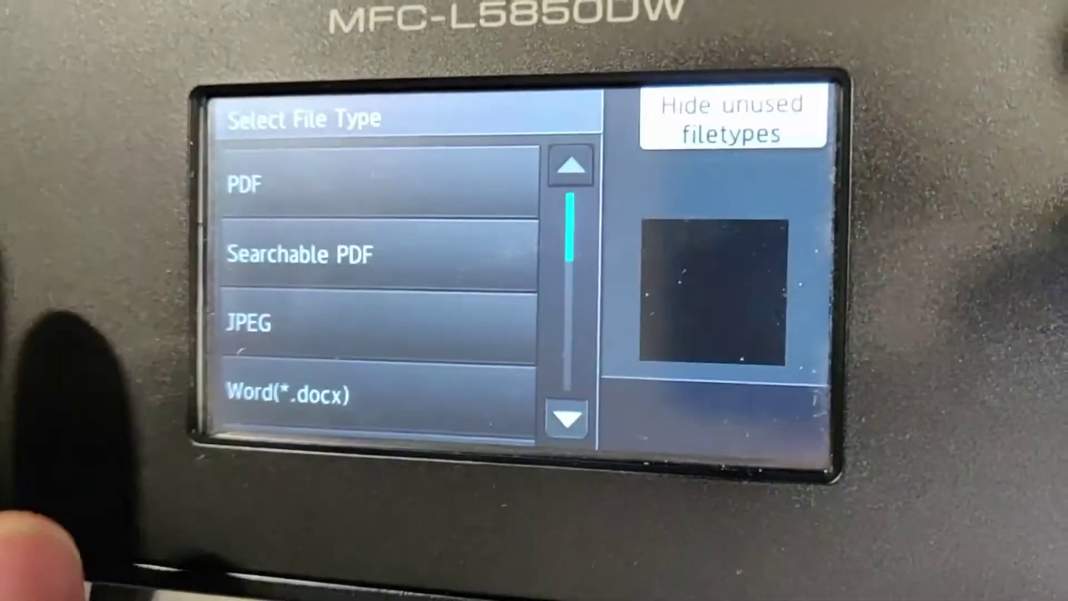